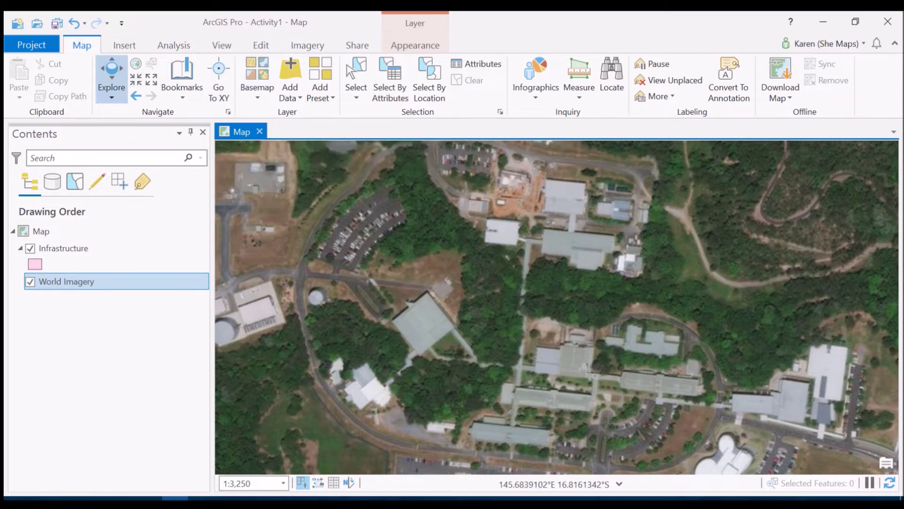
# - Show the View tab commands, then select the Infrastructure layer in the Contents pane
pyautogui.click(221, 45)
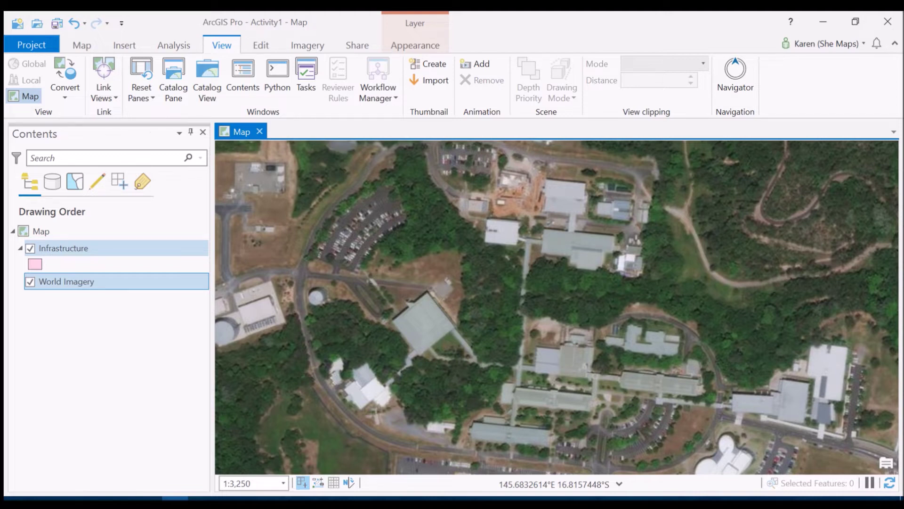
pyautogui.click(63, 248)
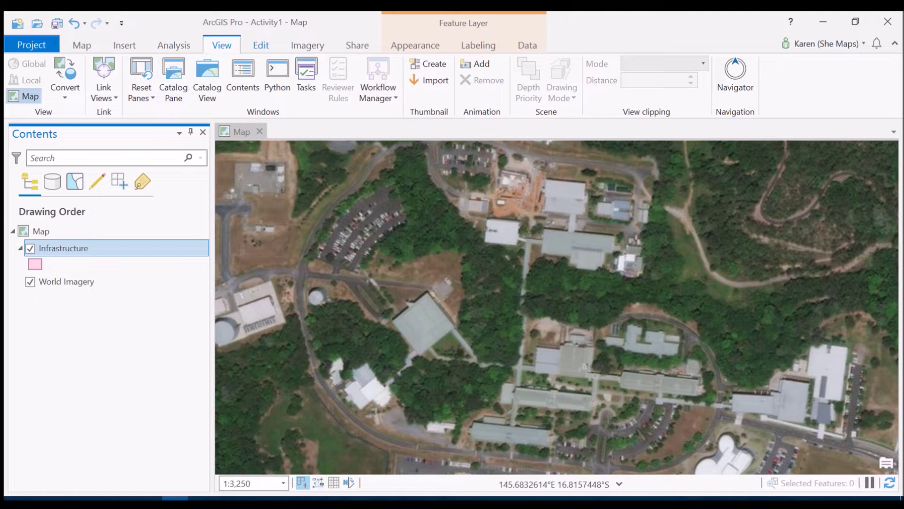
# - Open Create Features from the Edit tab and pick the Infrastructure template
pyautogui.click(261, 45)
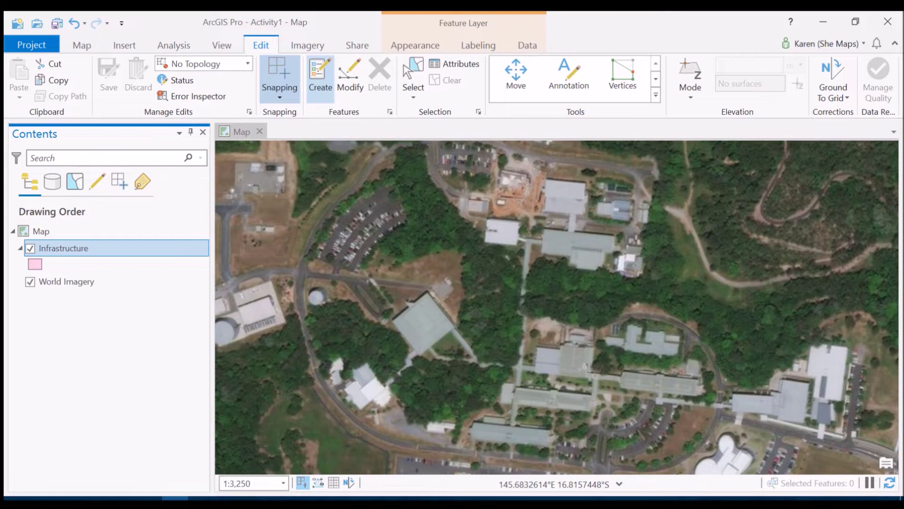
pyautogui.click(321, 78)
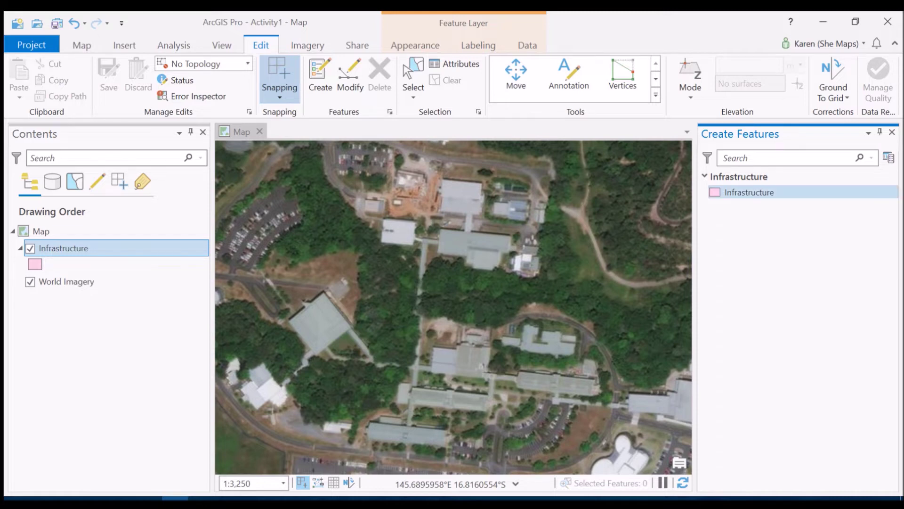
pyautogui.click(748, 192)
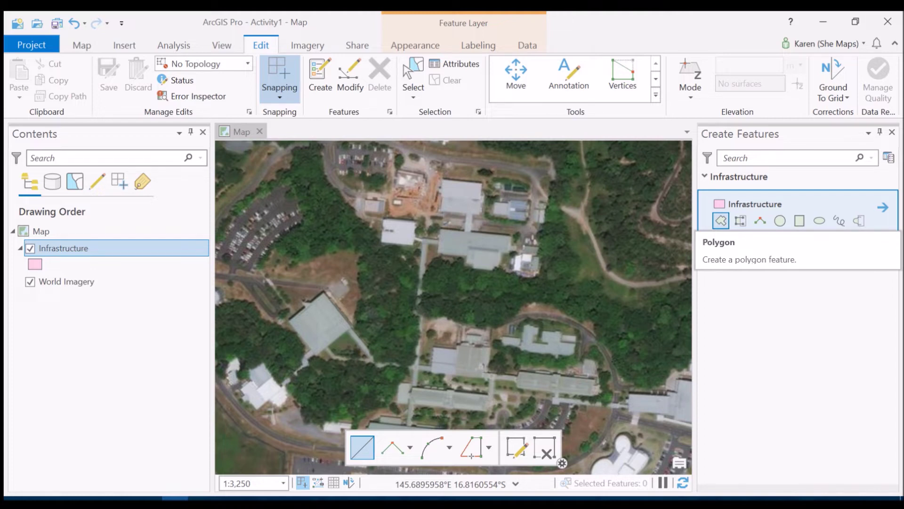
# - Trace the small building and the larger upper-right building as four-corner Infrastructure polygons
pyautogui.click(720, 220)
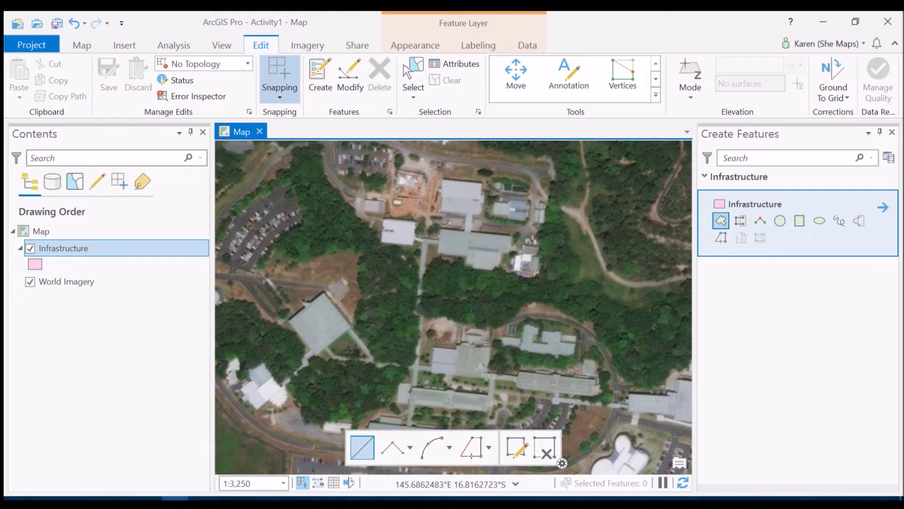
pyautogui.click(383, 219)
pyautogui.click(381, 241)
pyautogui.click(413, 245)
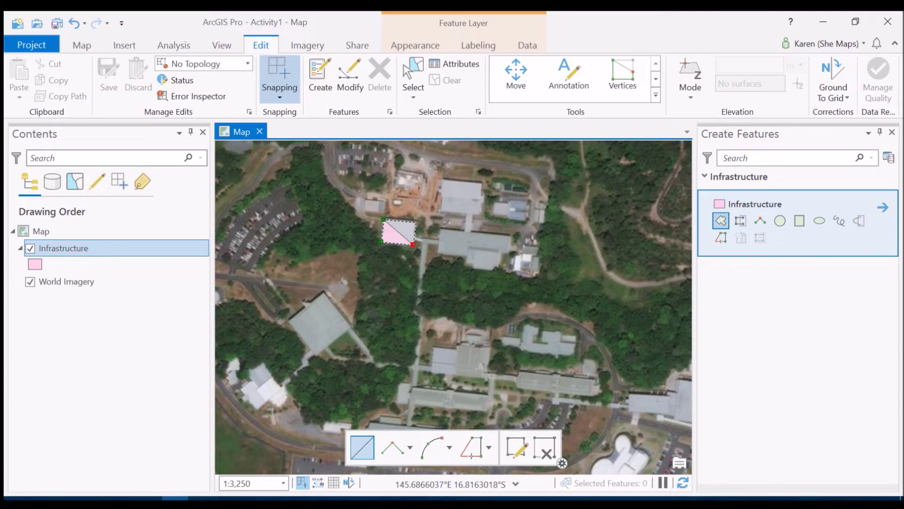
pyautogui.doubleClick(416, 221)
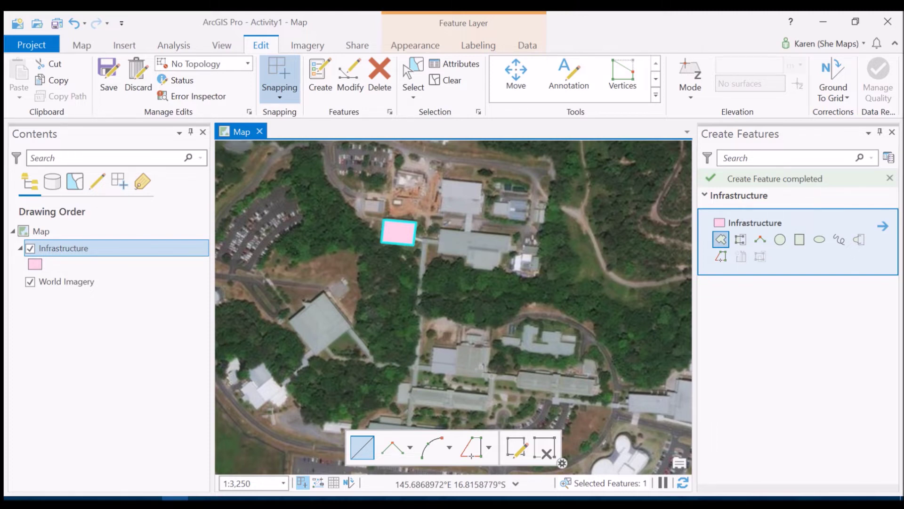
pyautogui.click(443, 179)
pyautogui.click(440, 211)
pyautogui.click(480, 213)
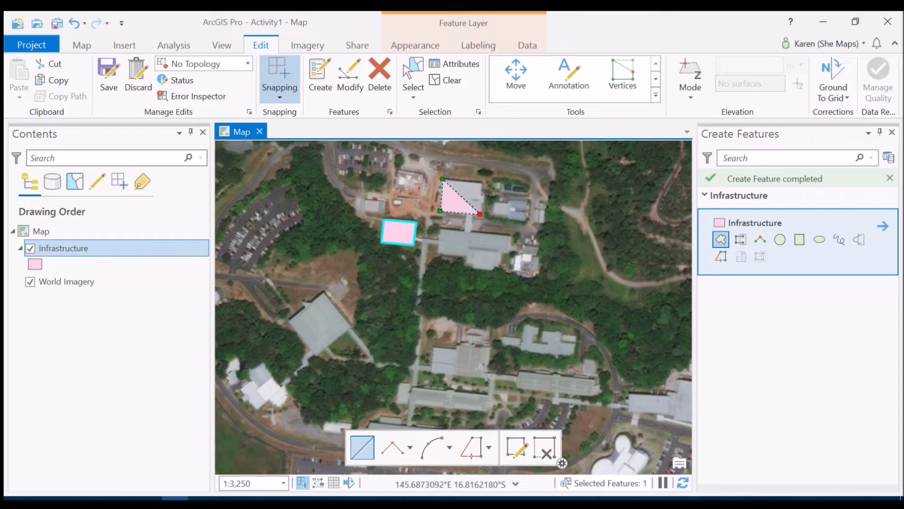
pyautogui.doubleClick(482, 181)
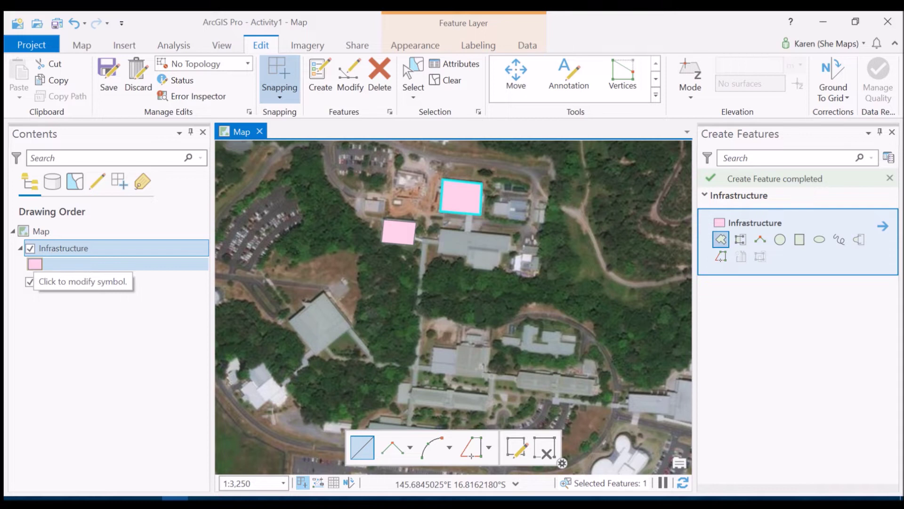
# - Open the Infrastructure symbol settings and browse its fill colour options without changing them
pyautogui.click(34, 263)
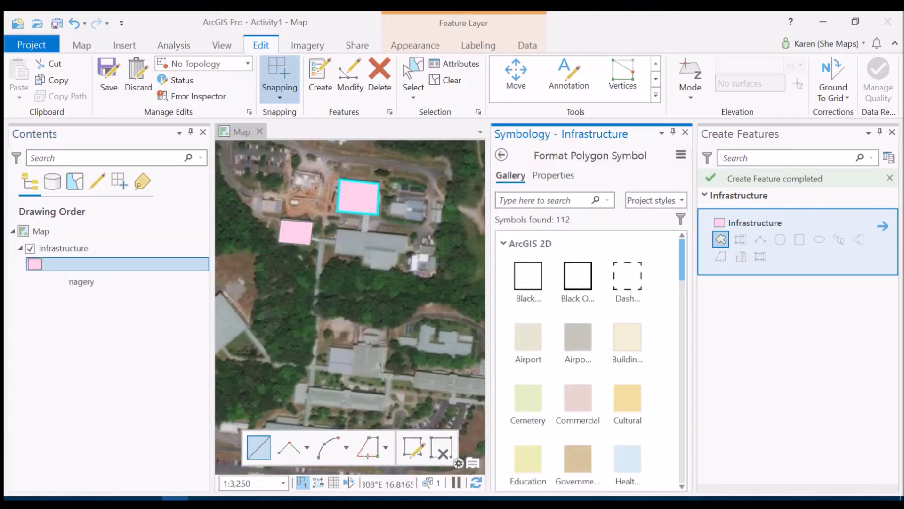
pyautogui.scroll(-8, 578, 401)
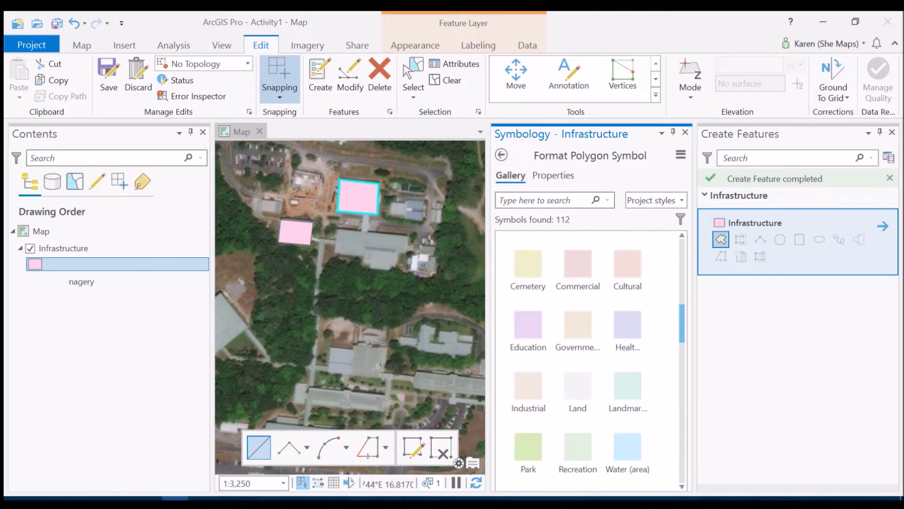
pyautogui.scroll(-5, 595, 358)
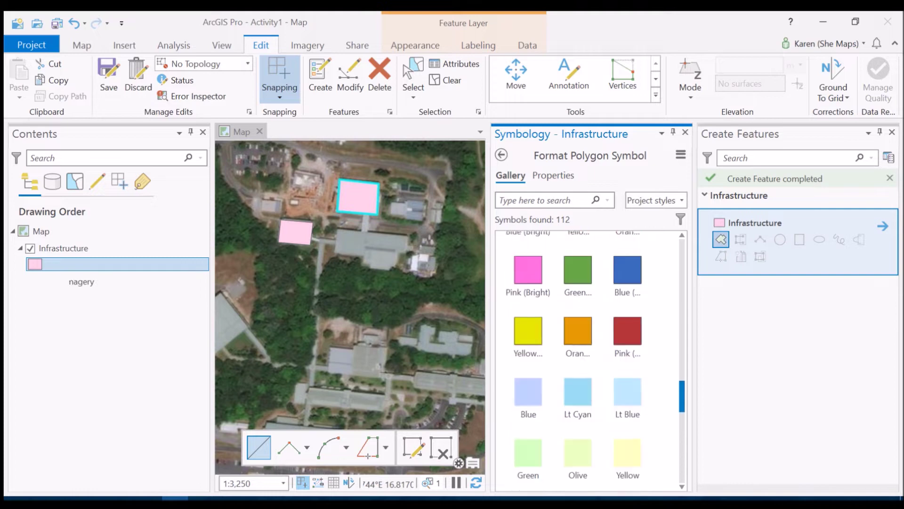
pyautogui.scroll(6, 595, 359)
pyautogui.scroll(2, 589, 358)
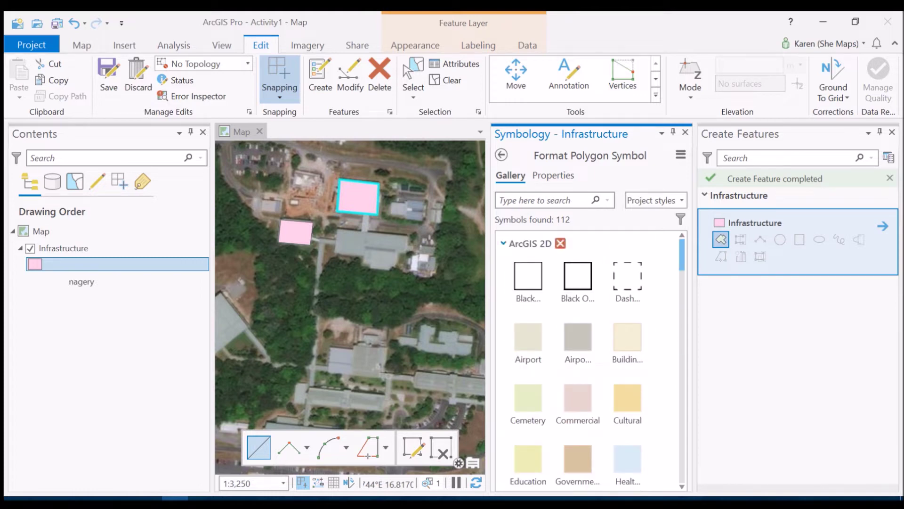
pyautogui.click(553, 175)
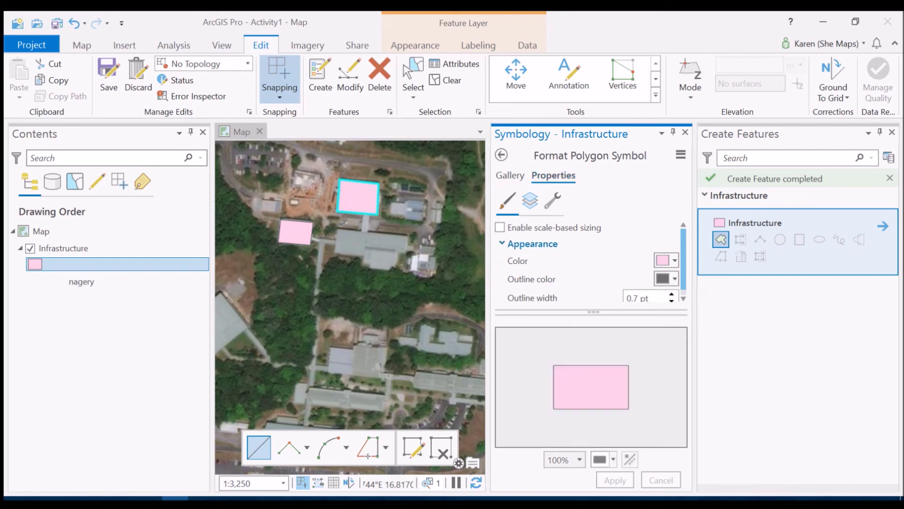
pyautogui.click(666, 260)
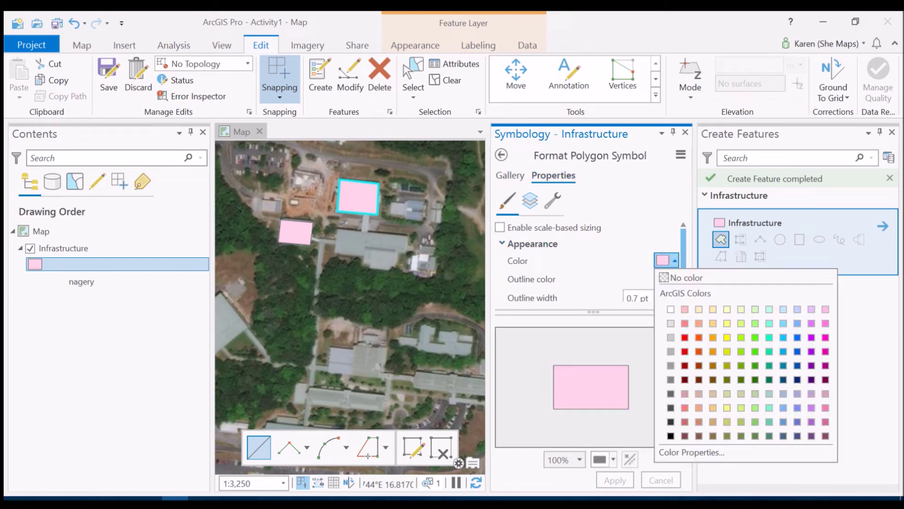
pyautogui.press('Escape')
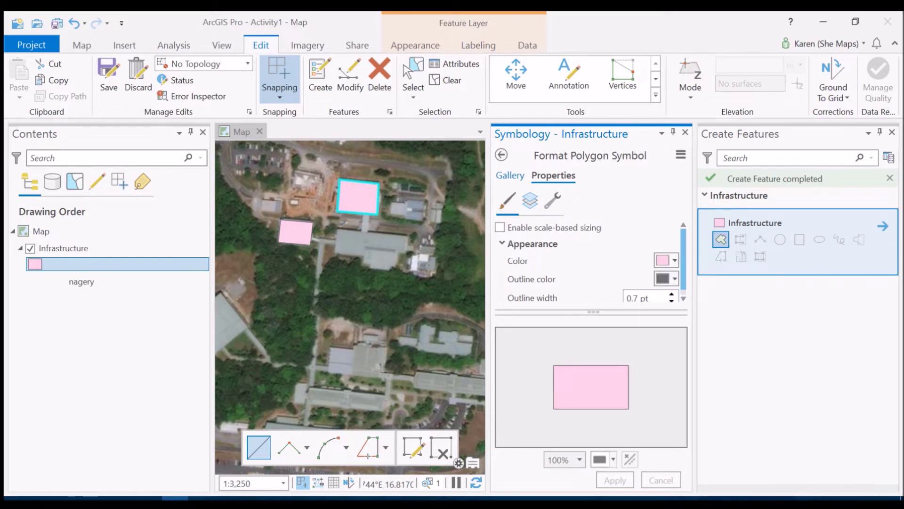
# - Apply the beige Building Footprint symbol from the gallery and close the Symbology pane
pyautogui.click(510, 176)
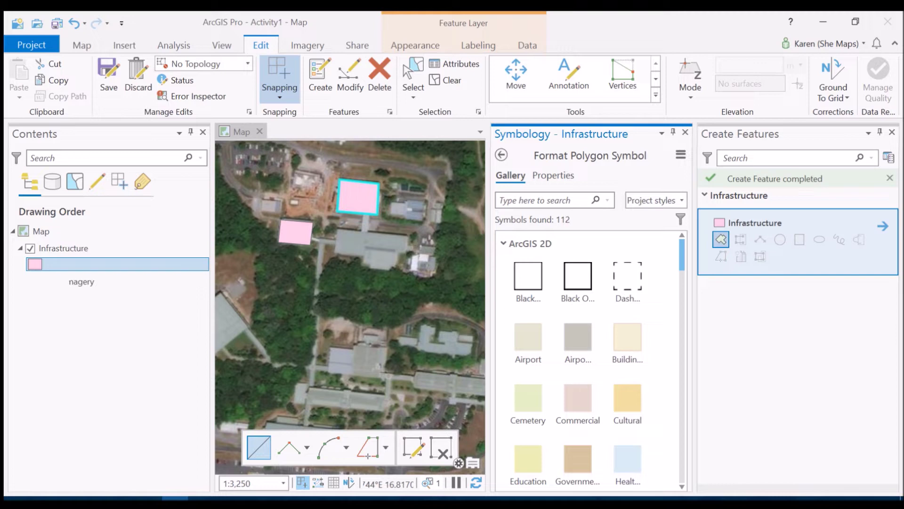
pyautogui.scroll(-2, 589, 358)
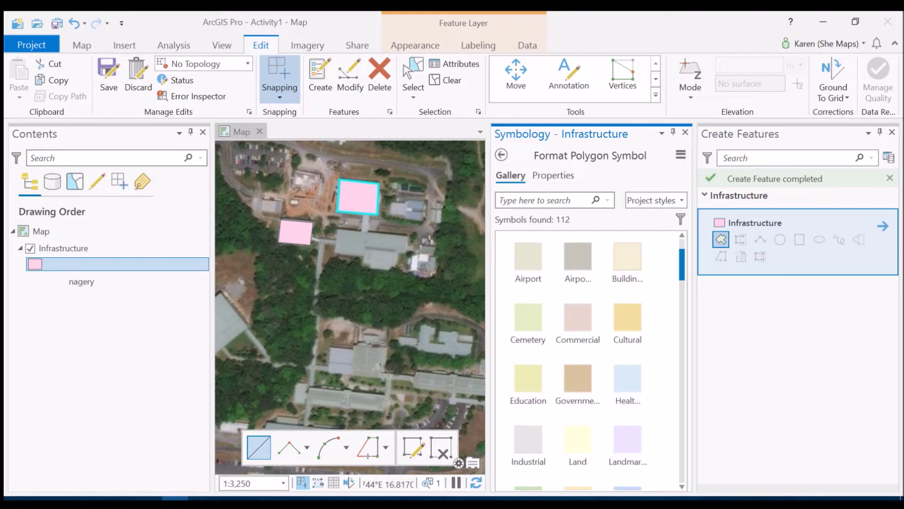
pyautogui.scroll(1, 589, 358)
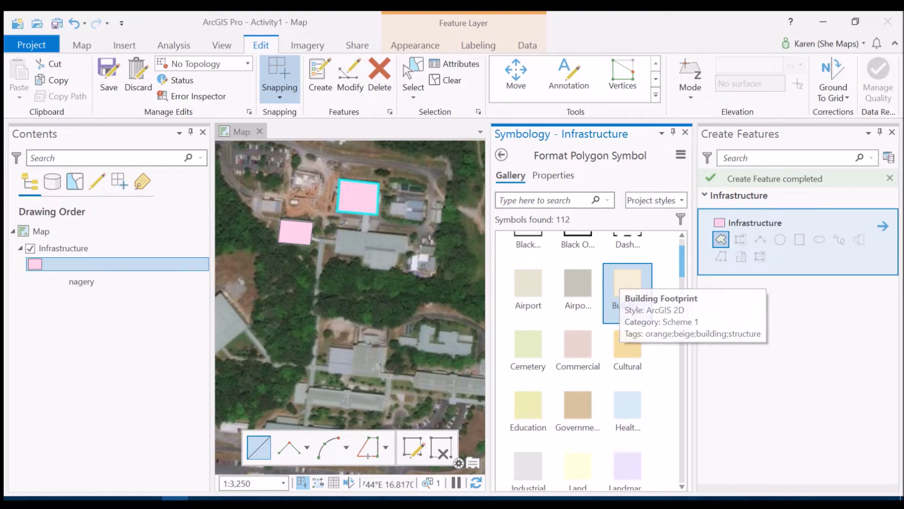
pyautogui.click(627, 285)
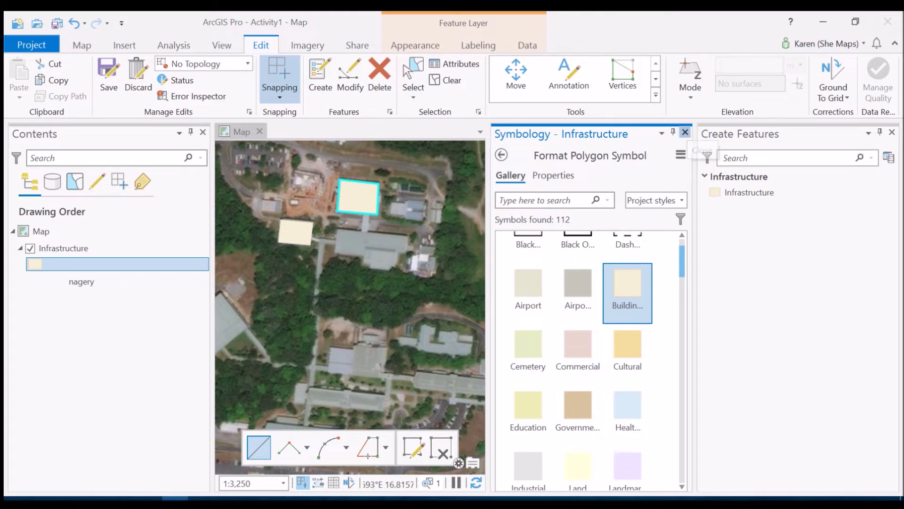
pyautogui.click(685, 132)
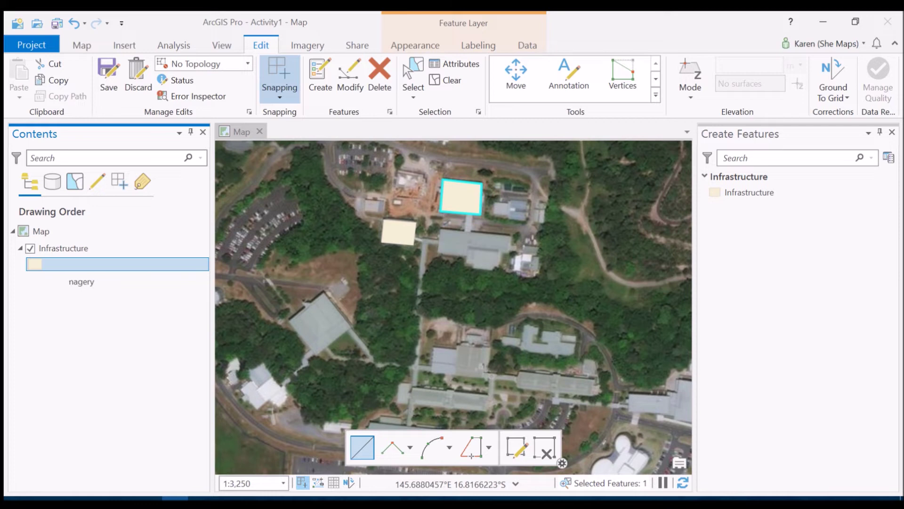
# - Trace the long building south of the square roof as a multi-cornered footprint, finishing with F2
pyautogui.click(749, 192)
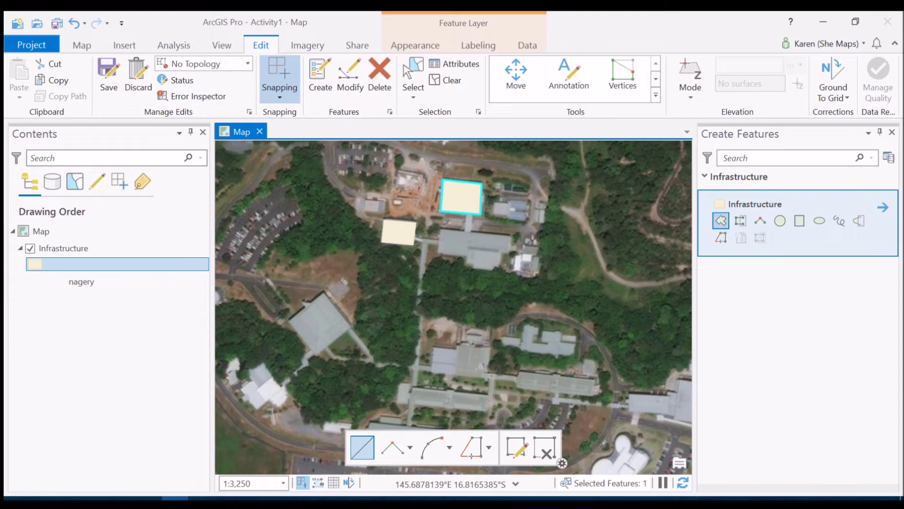
pyautogui.click(439, 229)
pyautogui.click(469, 257)
pyautogui.click(469, 248)
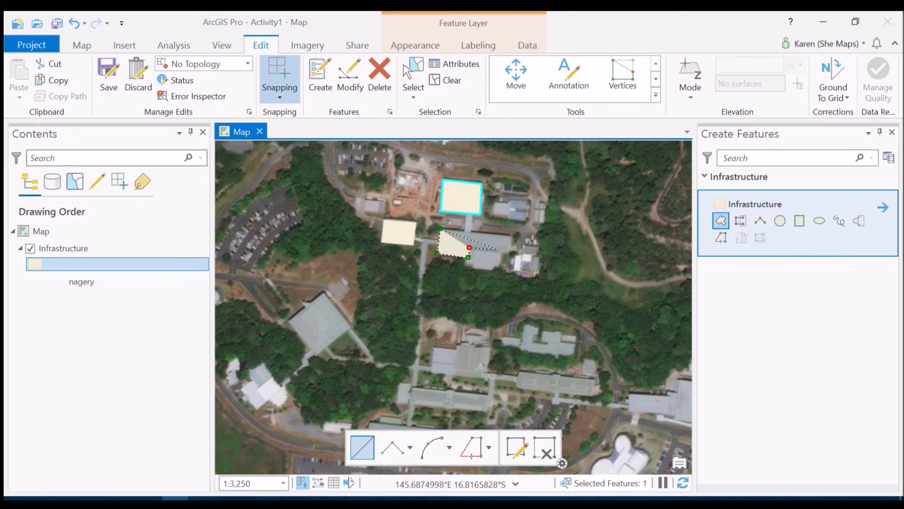
pyautogui.click(500, 249)
pyautogui.click(500, 254)
pyautogui.click(510, 255)
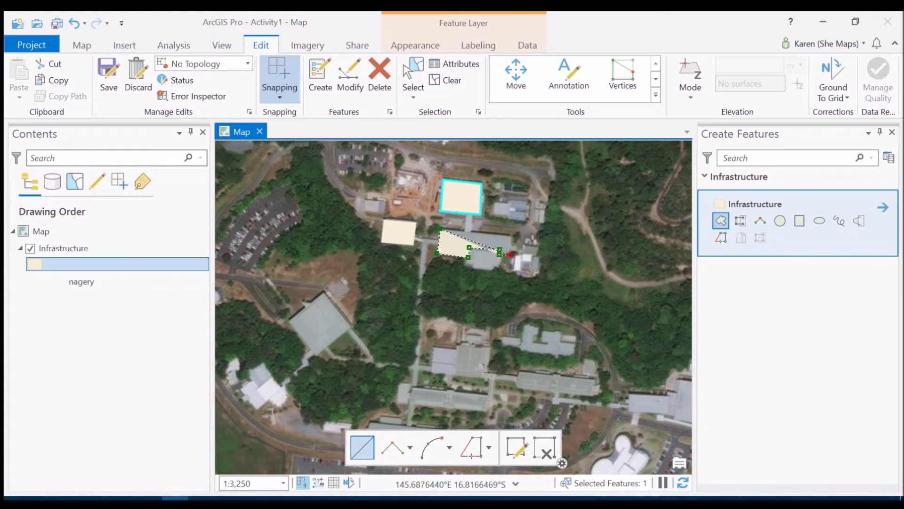
pyautogui.press('F2')
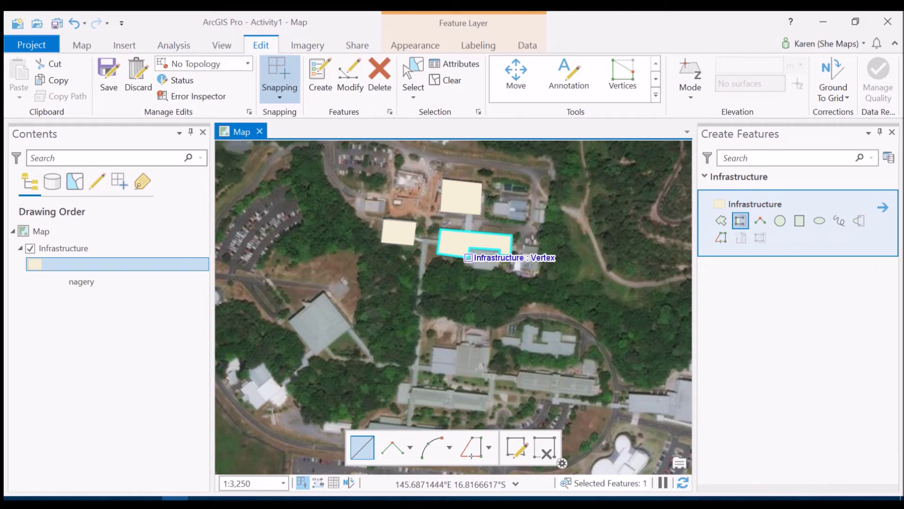
pyautogui.click(468, 257)
# - Outline the smaller building against the long building's south side, snapping to its notch vertices
pyautogui.click(464, 265)
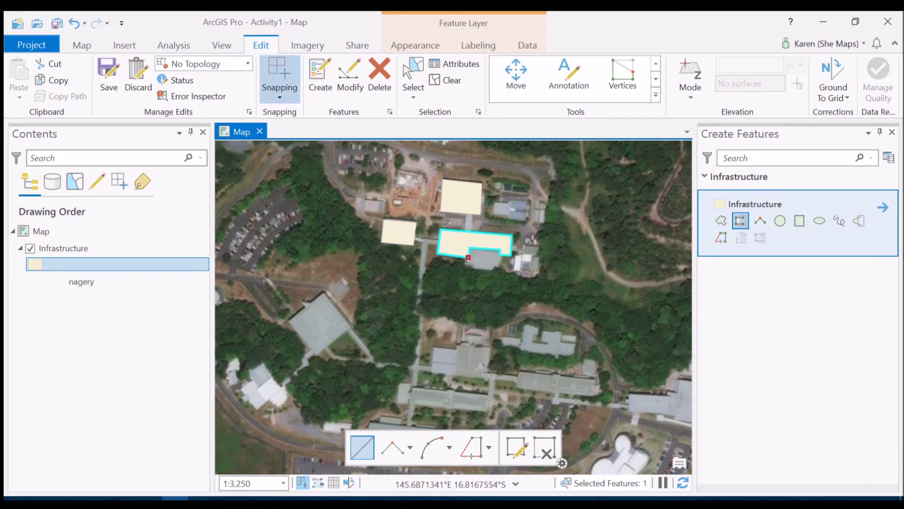
pyautogui.click(490, 269)
pyautogui.click(500, 266)
pyautogui.click(503, 241)
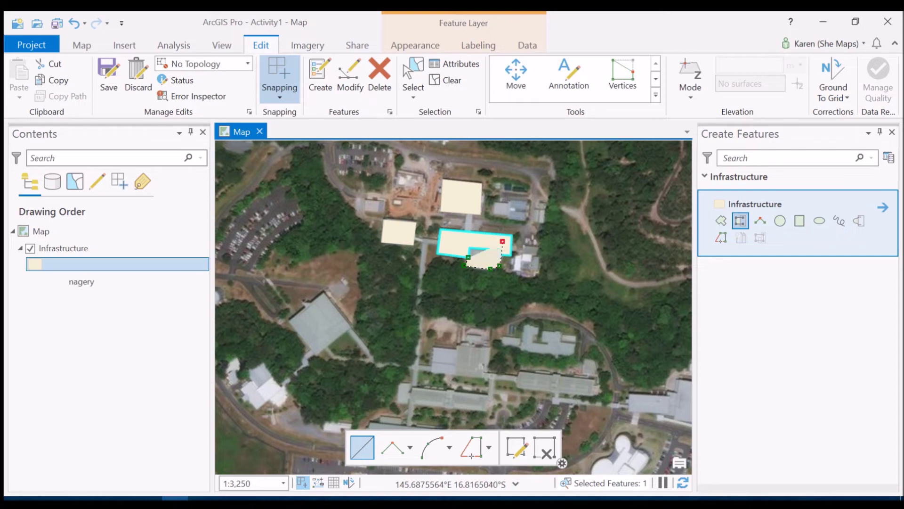
pyautogui.click(462, 238)
pyautogui.doubleClick(462, 238)
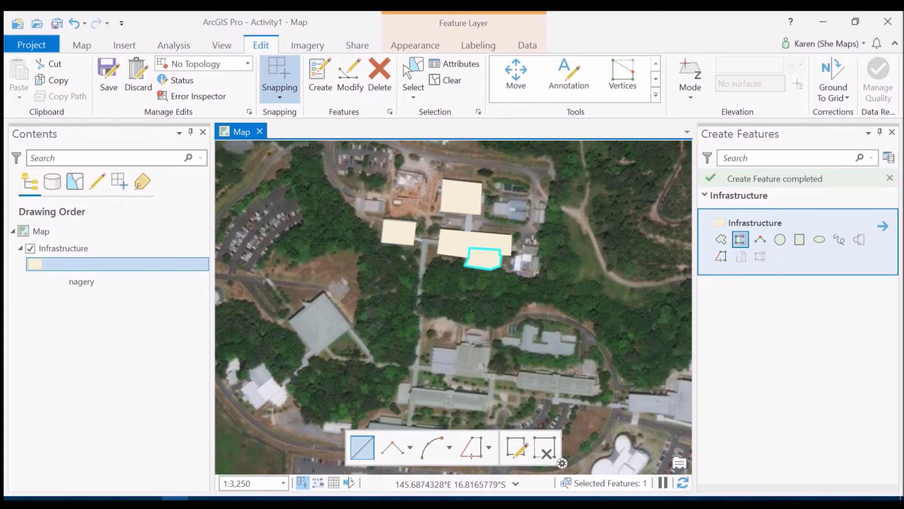
pyautogui.scroll(3, 490, 249)
pyautogui.scroll(2, 492, 247)
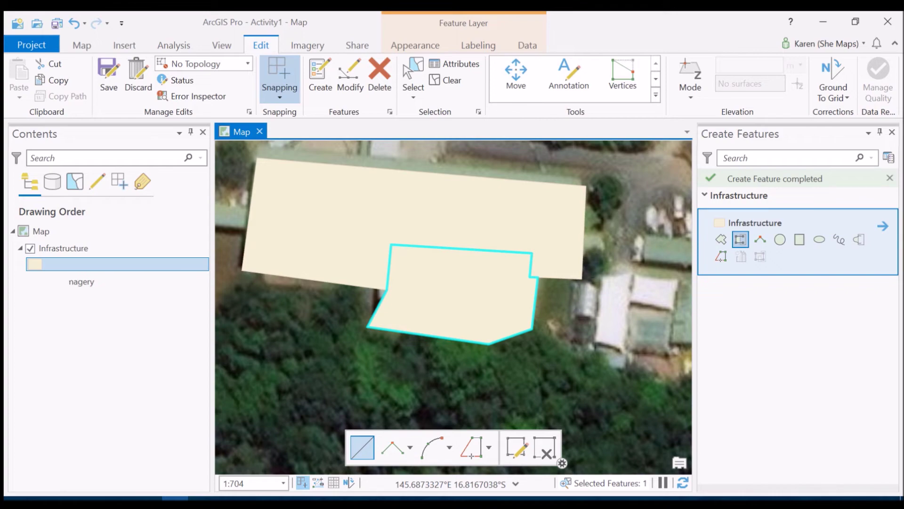
pyautogui.scroll(-4, 451, 304)
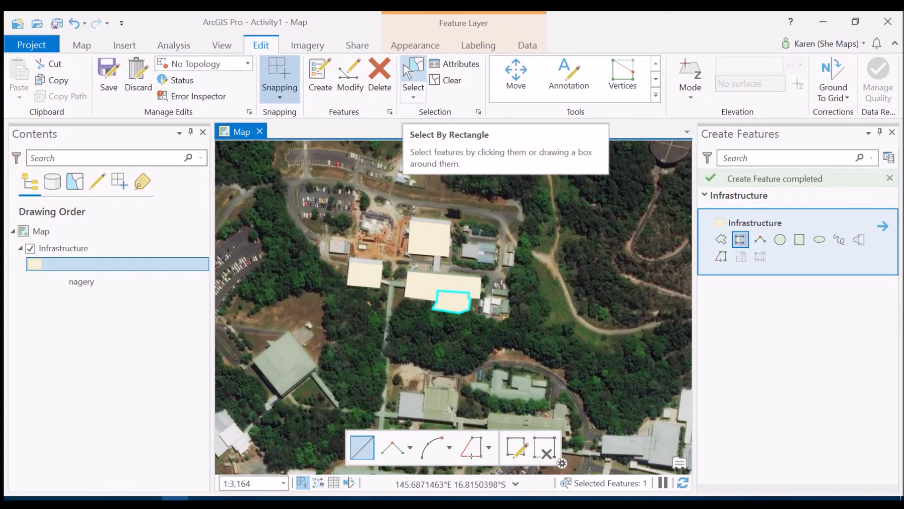
# - Clear the feature selection with Select and Esc, then zoom to confirm nothing is selected
pyautogui.click(413, 71)
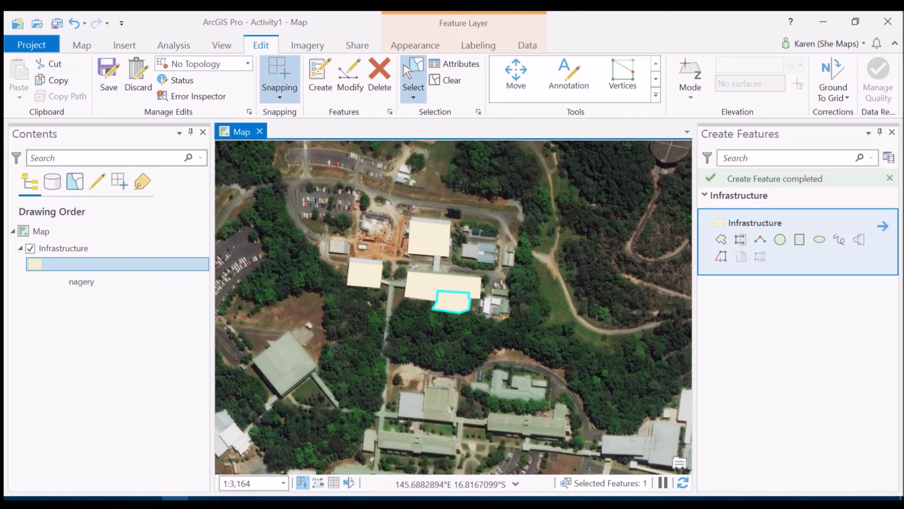
pyautogui.press('Escape')
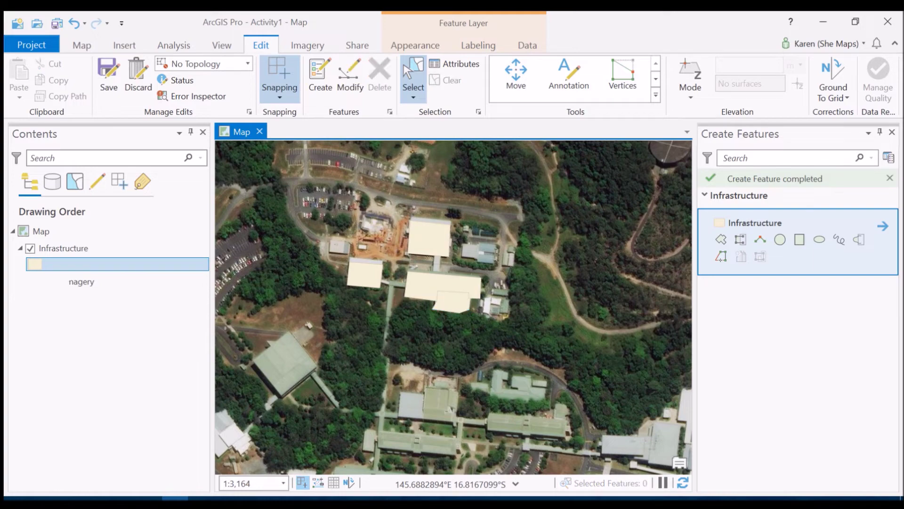
pyautogui.scroll(3, 461, 311)
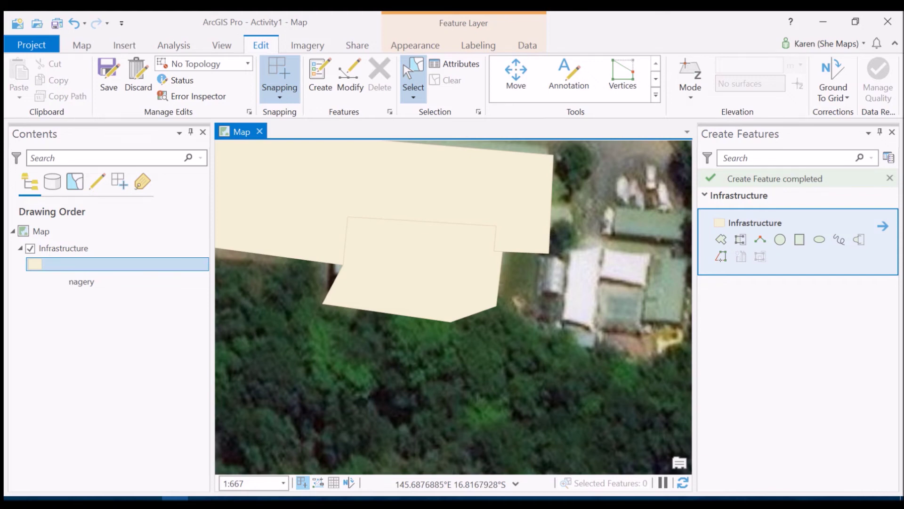
pyautogui.scroll(-2, 453, 306)
pyautogui.scroll(-2, 569, 319)
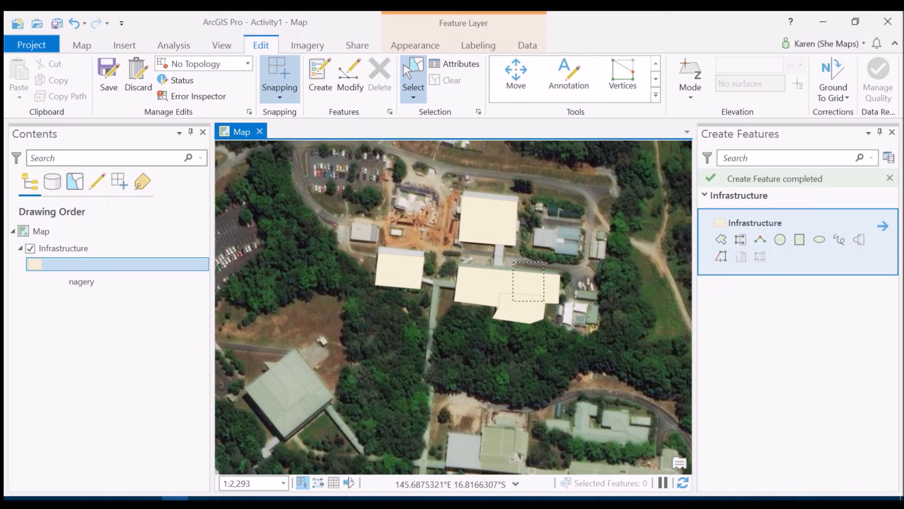
# - Box-select both adjoining building polygons across their shared edge
pyautogui.moveTo(513, 262); pyautogui.dragTo(578, 329)
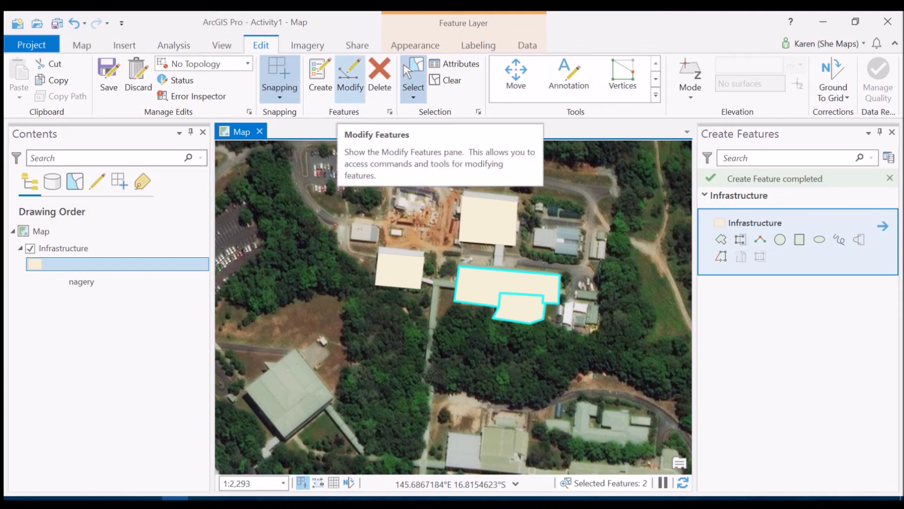
pyautogui.click(350, 78)
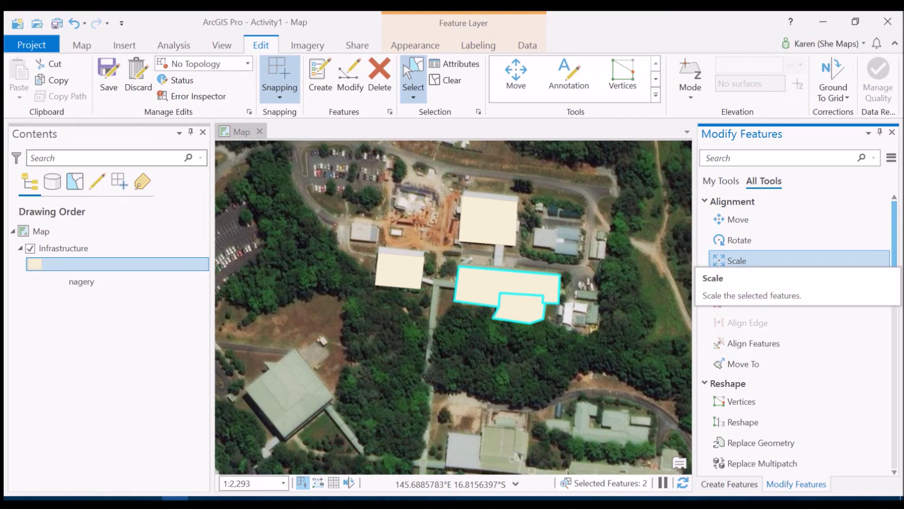
# - Search 'merge' in Modify Features and merge the two selected buildings into one polygon
pyautogui.click(704, 158)
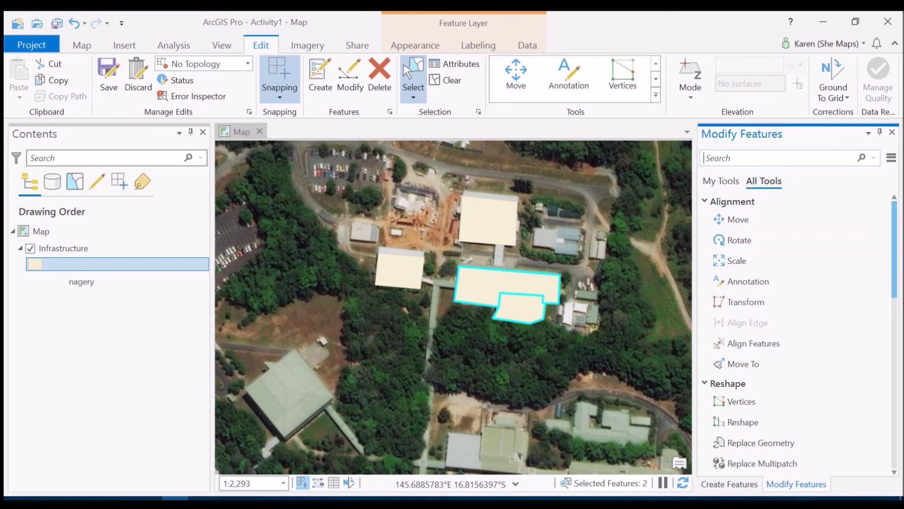
pyautogui.write('merge')
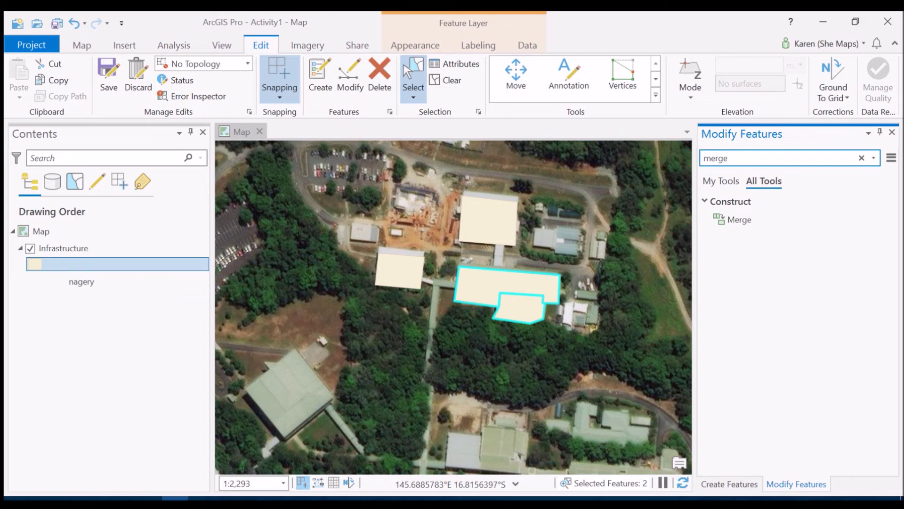
pyautogui.click(739, 219)
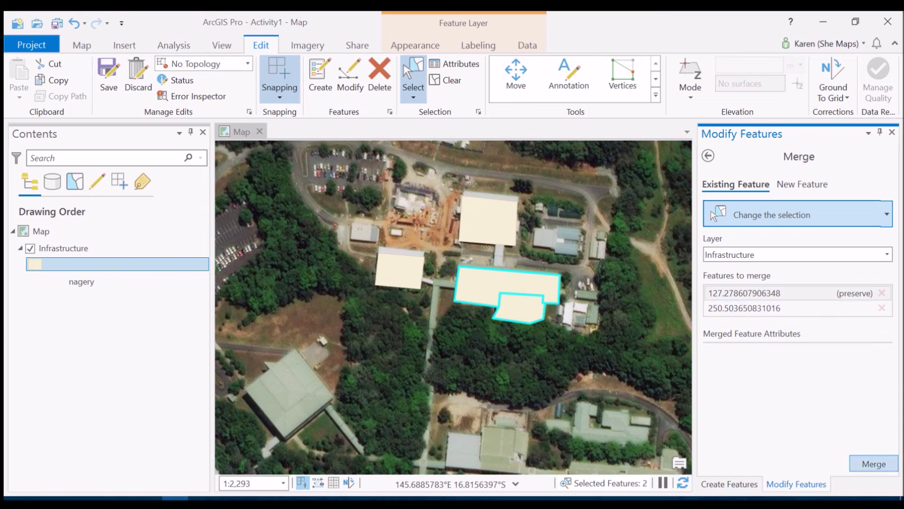
pyautogui.click(874, 463)
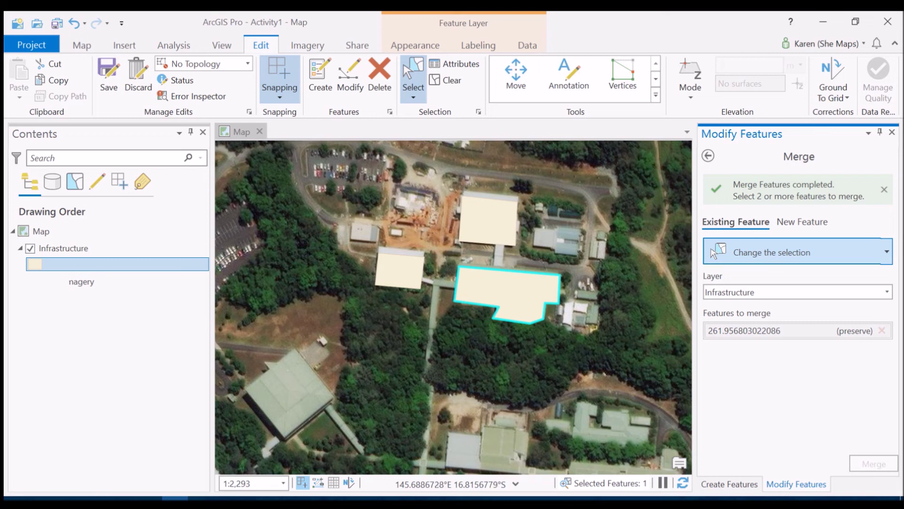
pyautogui.click(708, 156)
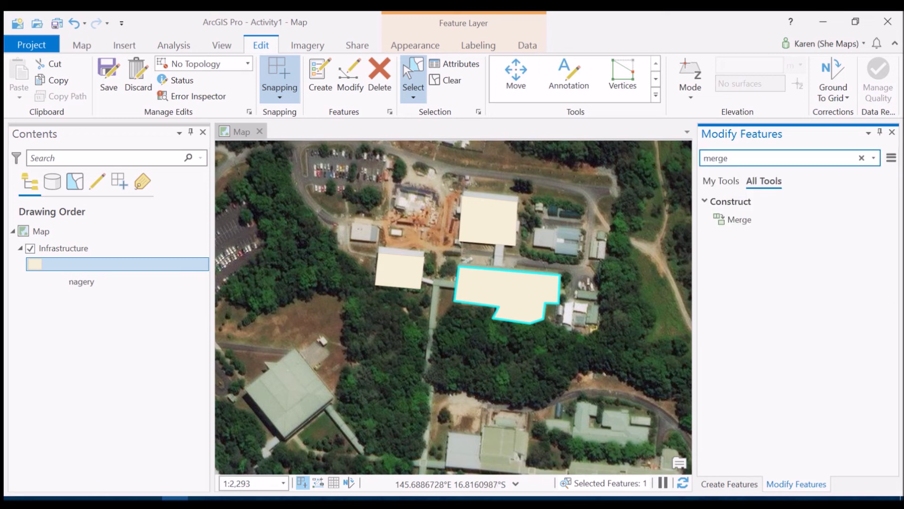
# - Clear the 'merge' search and launch Split from Favorites on the merged Infrastructure polygon
pyautogui.press('Escape')
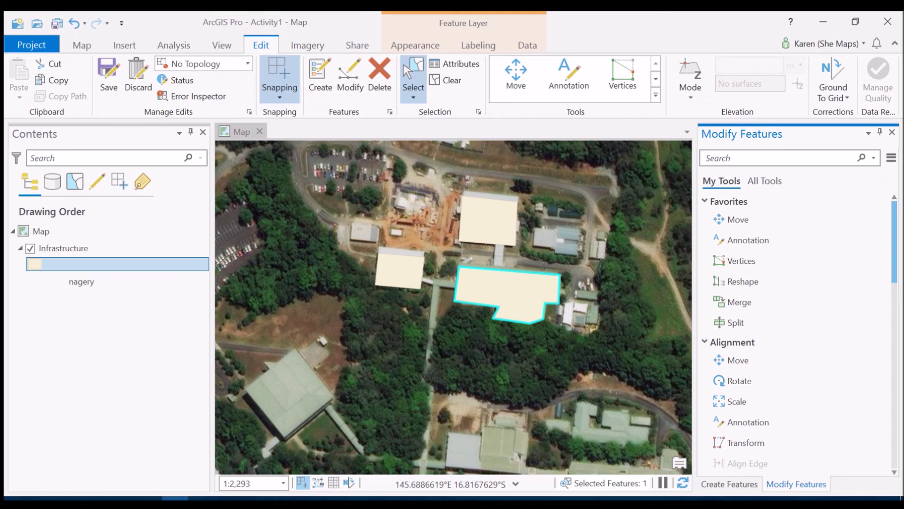
pyautogui.click(736, 322)
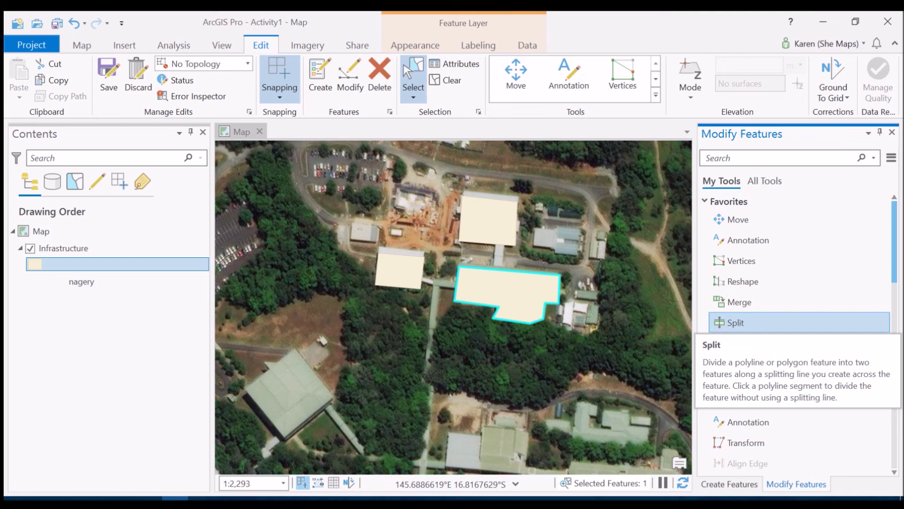
pyautogui.click(736, 322)
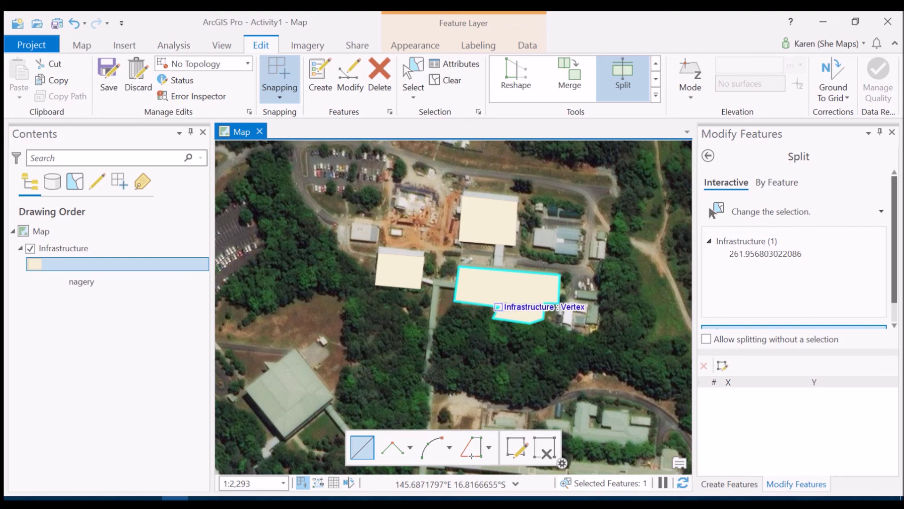
# - Draw a three-point split line from the notch vertex to the east edge, dividing the merged building into two polygons
pyautogui.click(497, 306)
pyautogui.click(499, 288)
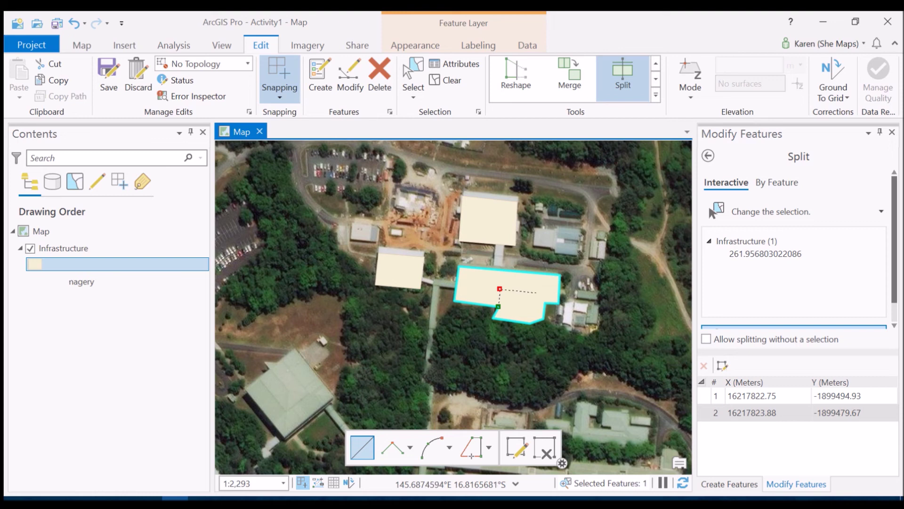
pyautogui.click(545, 302)
pyautogui.doubleClick(545, 303)
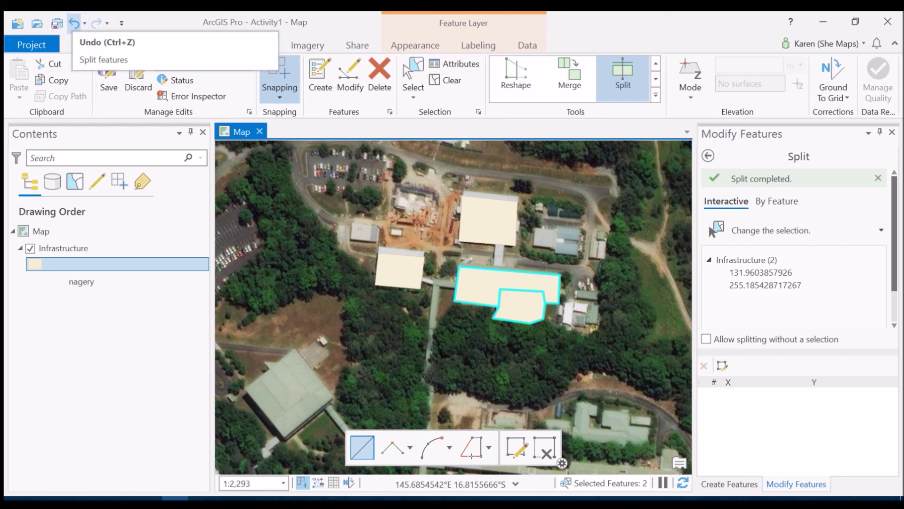
pyautogui.click(74, 23)
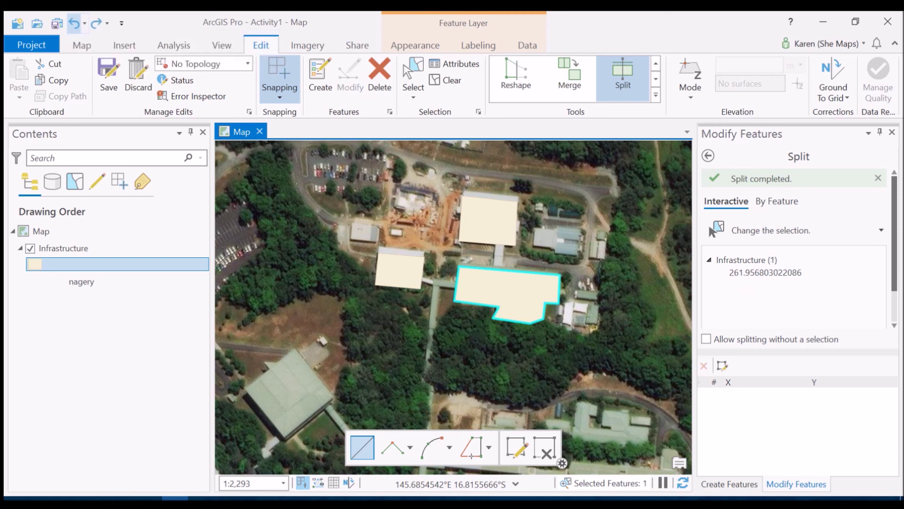
pyautogui.click(74, 22)
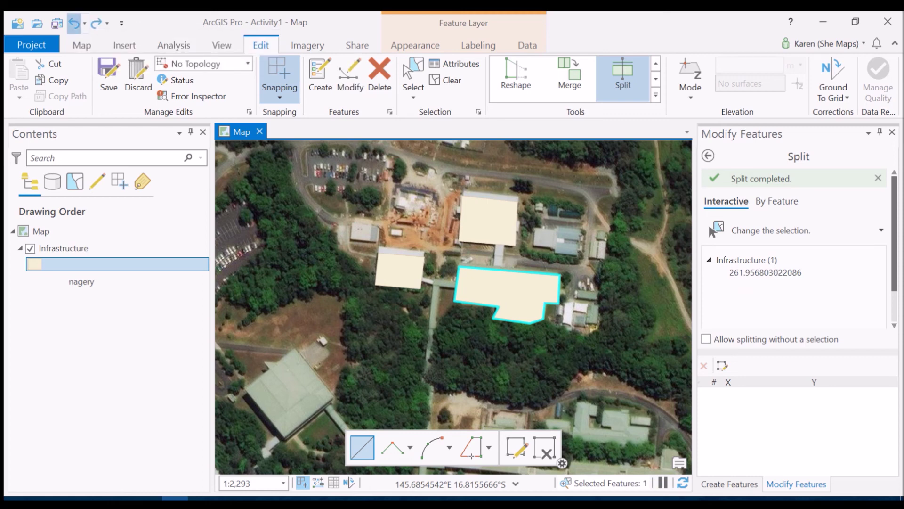